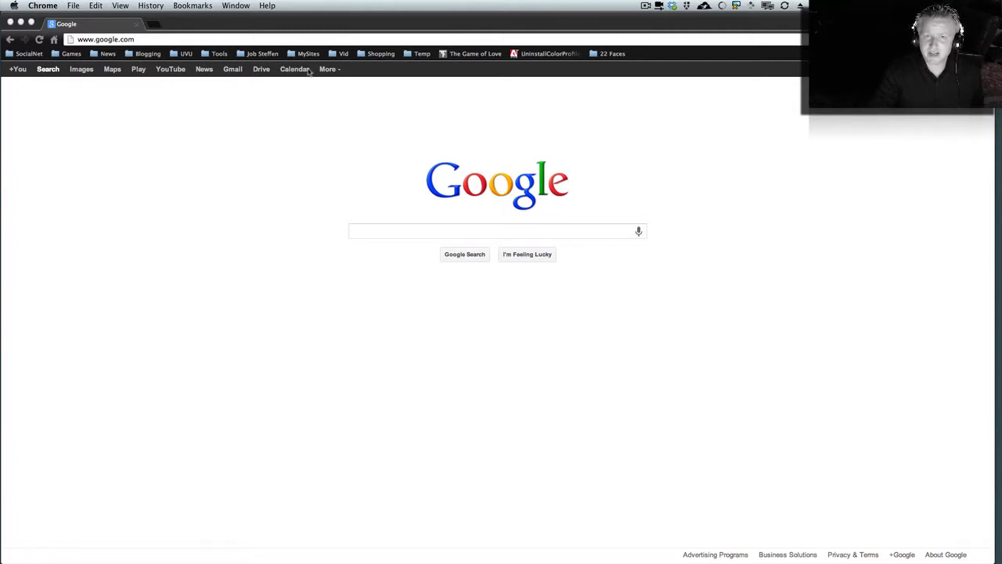
Go to 2013timecapsule.org and scroll through its welcome page and countdown
{"action": "left_click", "coordinate": [114, 40]}
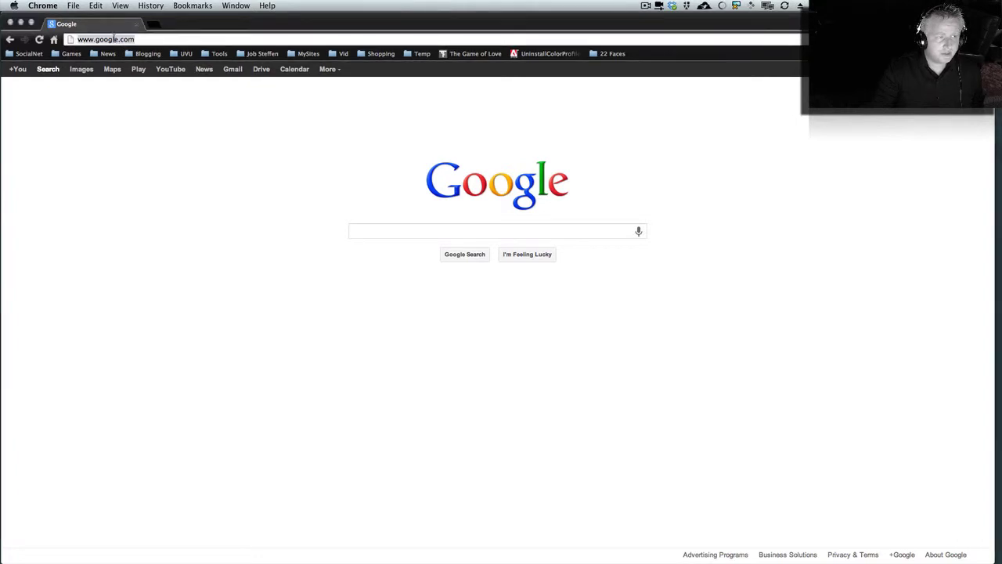
{"action": "type", "text": "2013"}
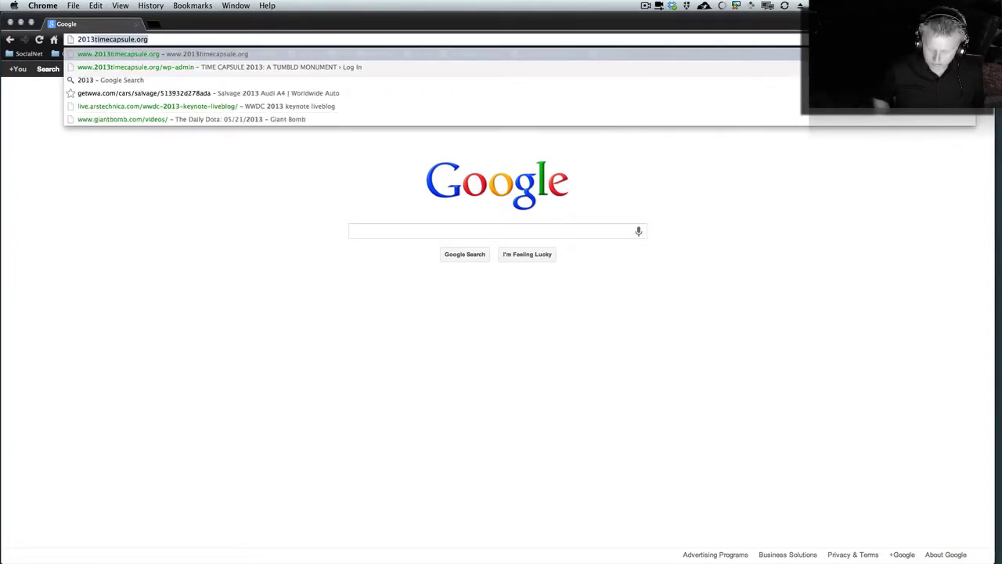
{"action": "key", "text": "Right"}
{"action": "key", "text": "Return"}
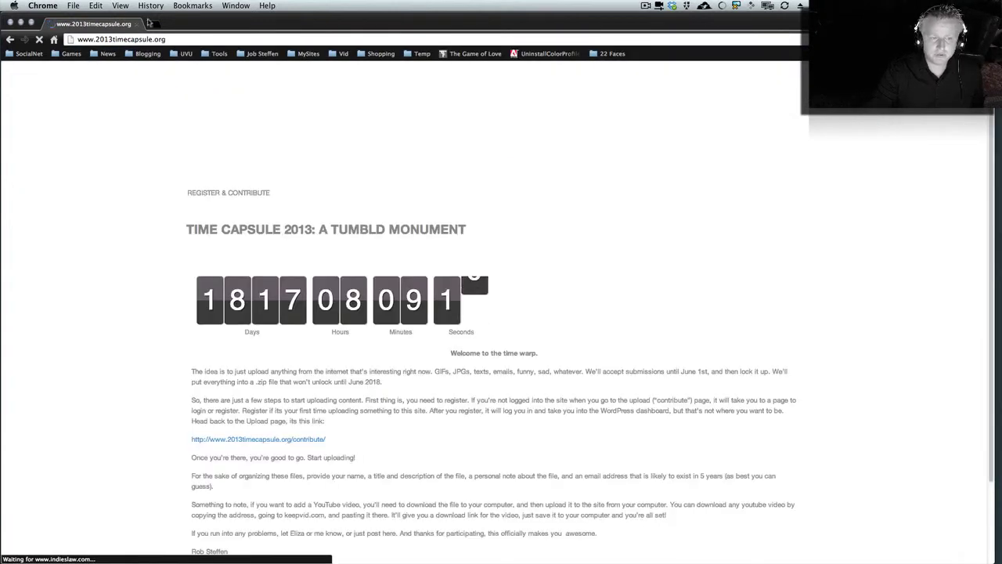
{"action": "scroll", "coordinate": [699, 285], "scroll_direction": "down", "scroll_amount": 1}
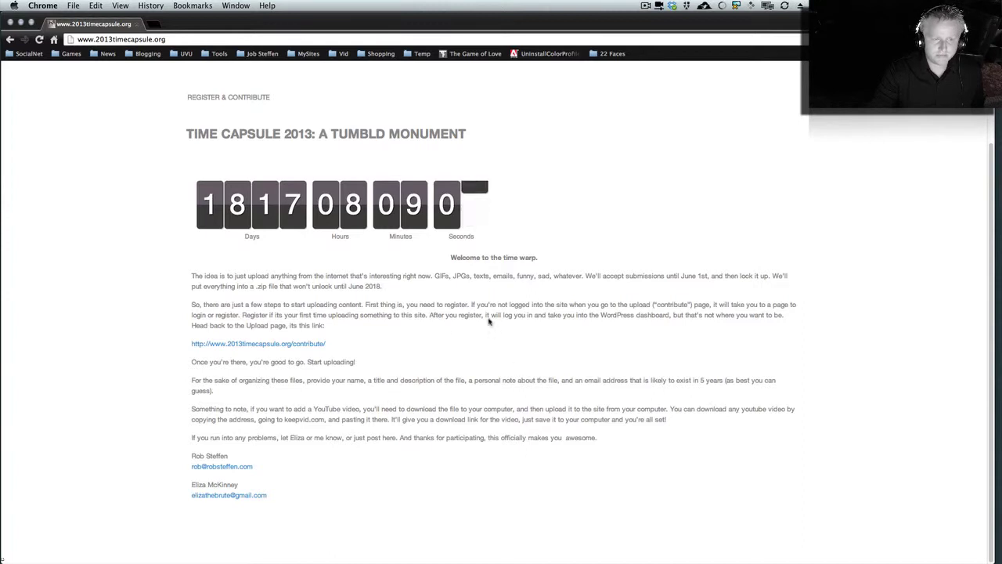
{"action": "scroll", "coordinate": [135, 126], "scroll_direction": "up", "scroll_amount": 2}
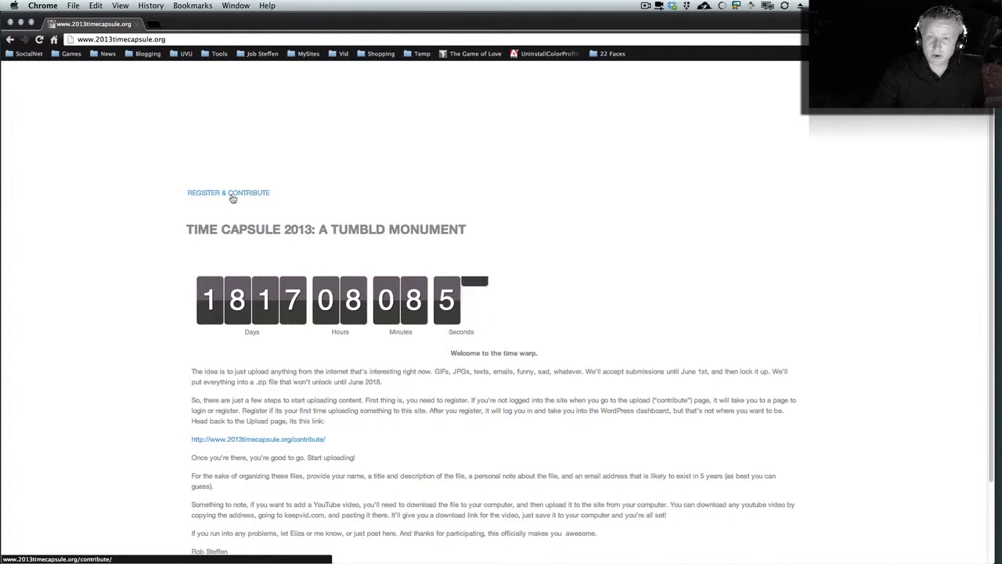
Register a new account under Register & Contribute, entering a username and e-mail address
{"action": "left_click", "coordinate": [233, 198]}
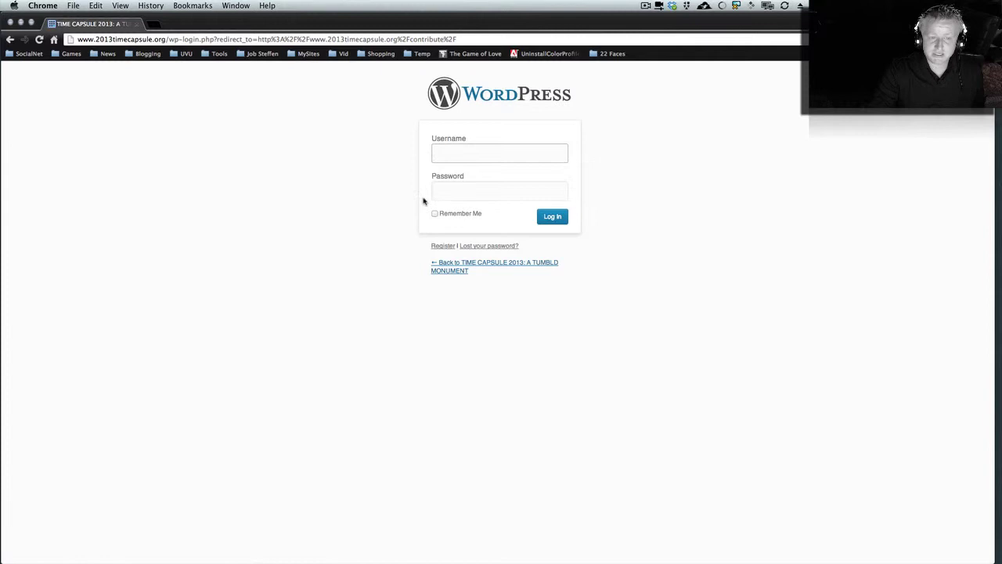
{"action": "left_click", "coordinate": [449, 247]}
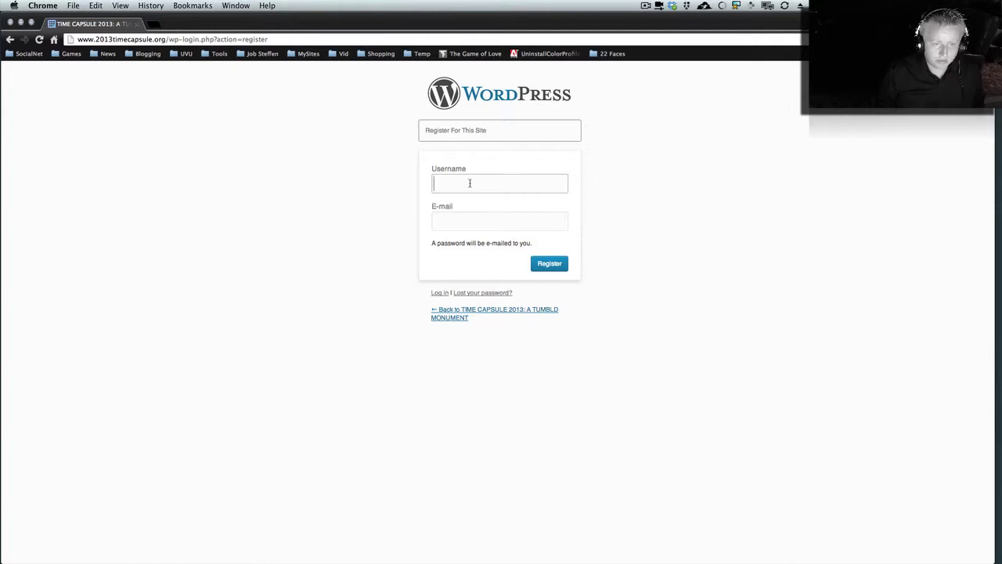
{"action": "type", "text": "test"}
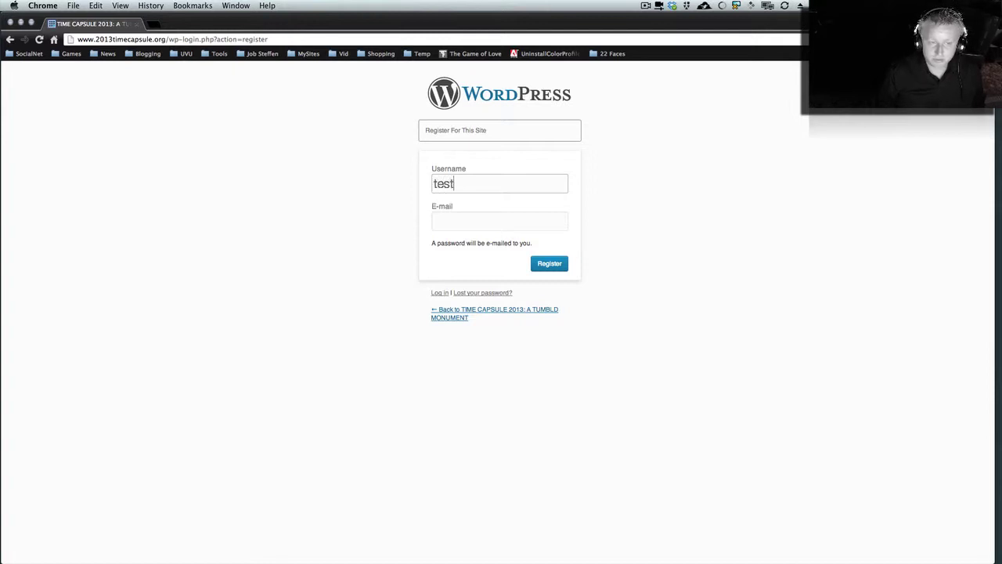
{"action": "type", "text": "est"}
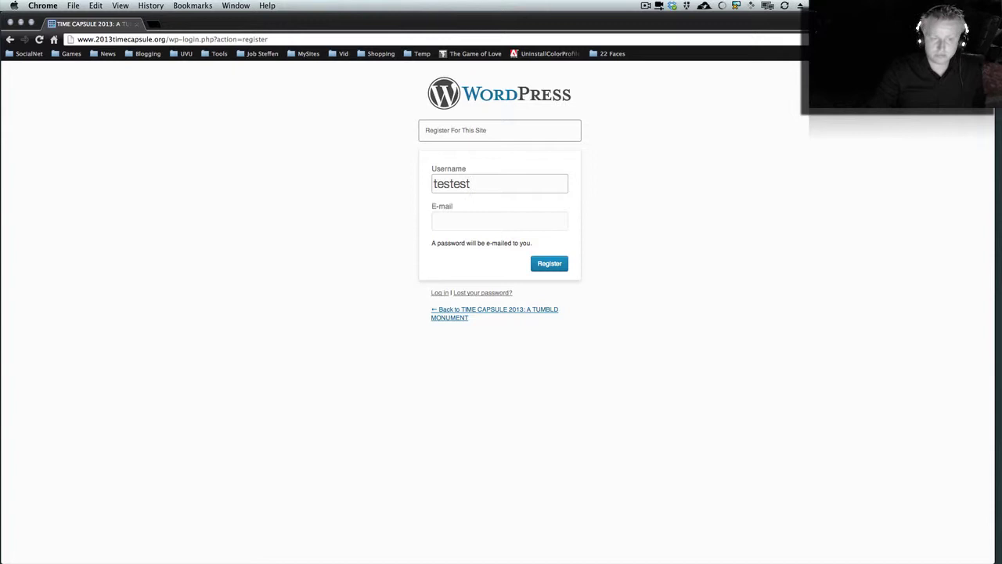
{"action": "left_click", "coordinate": [470, 226]}
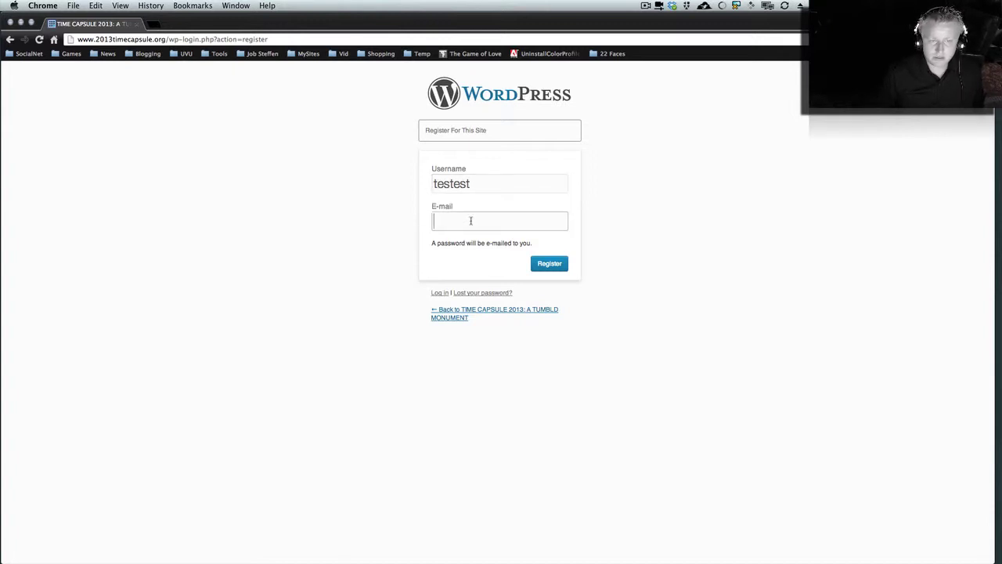
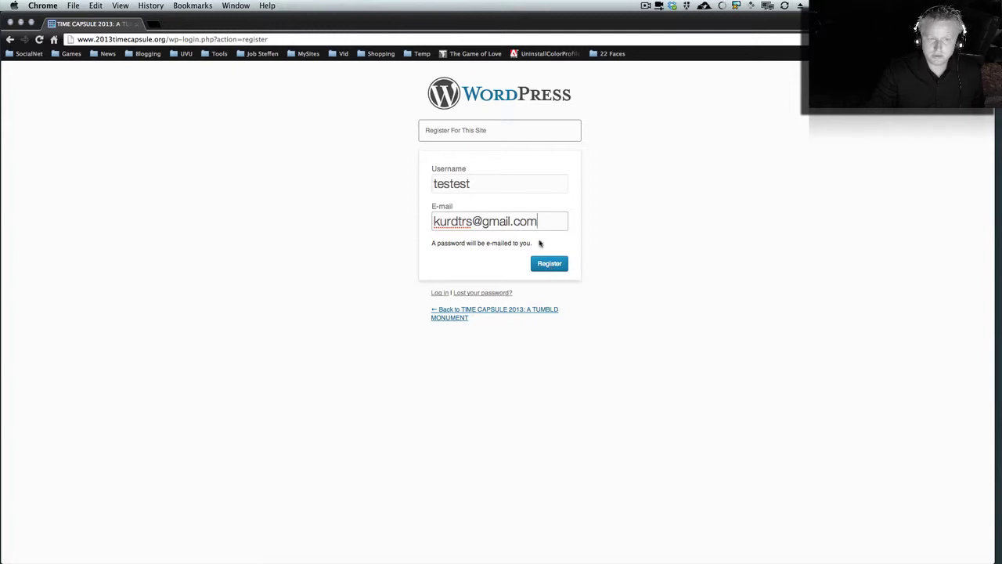
{"action": "left_click", "coordinate": [549, 264]}
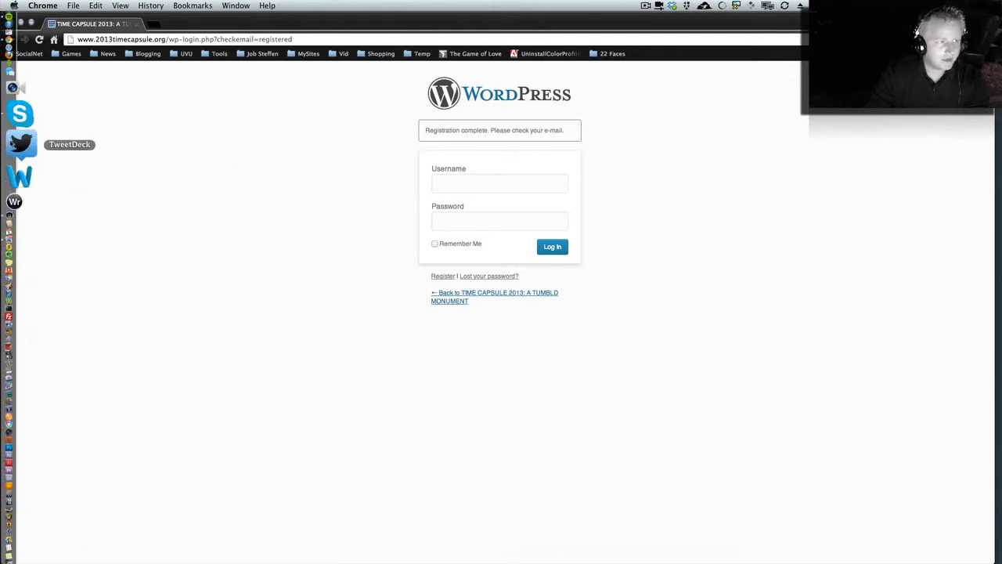
Copy the new account's password from the Time Capsule e-mail in Apple Mail, then return to Chrome
{"action": "left_click", "coordinate": [22, 191]}
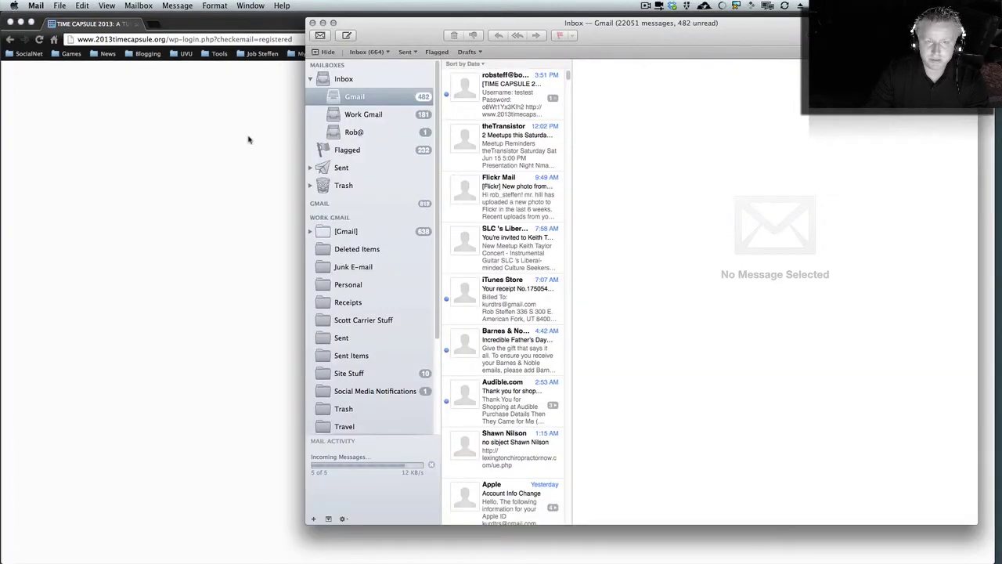
{"action": "left_click", "coordinate": [500, 96]}
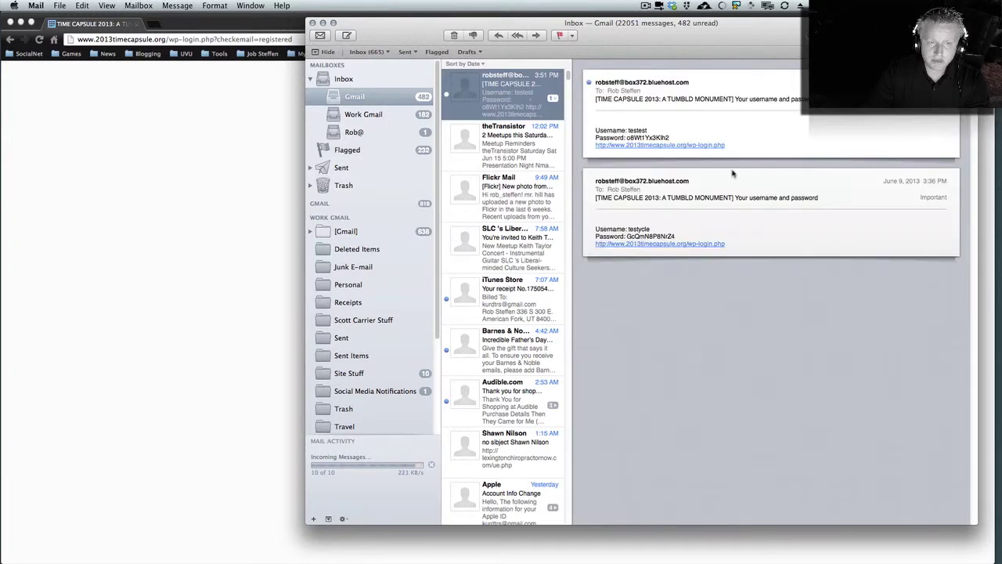
{"action": "left_click_drag", "start_coordinate": [668, 137], "coordinate": [627, 137]}
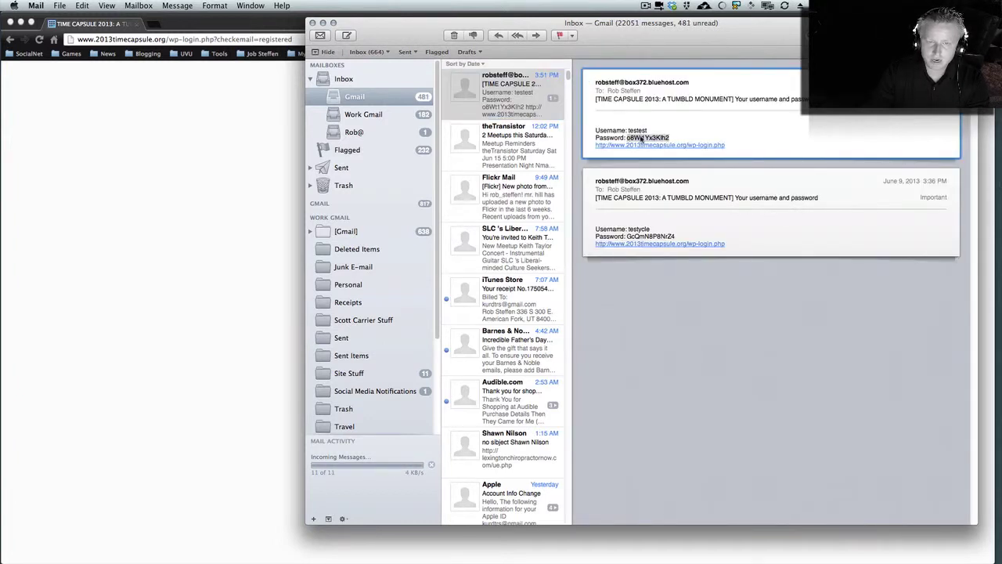
{"action": "right_click", "coordinate": [641, 138]}
{"action": "left_click", "coordinate": [694, 167]}
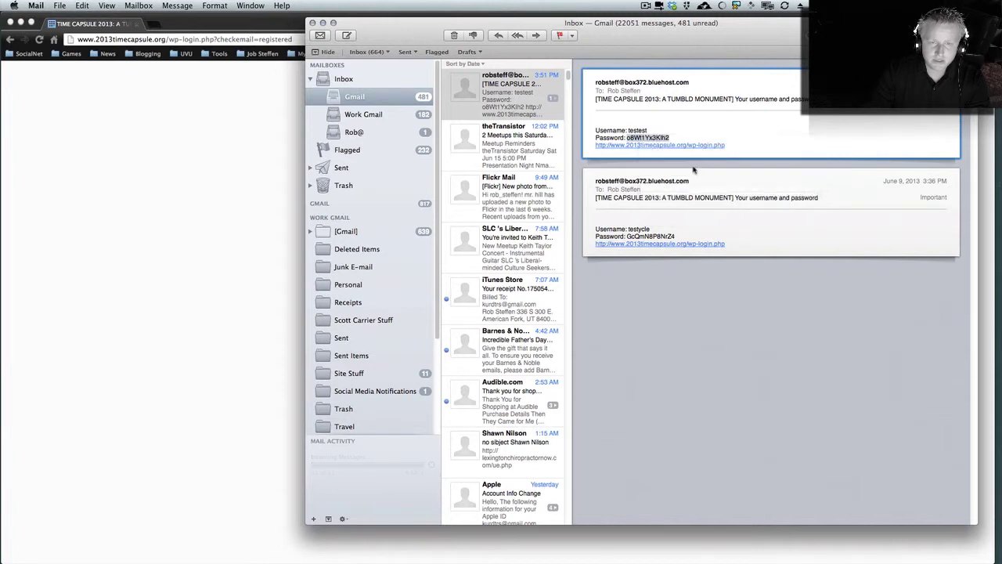
{"action": "left_click", "coordinate": [143, 137]}
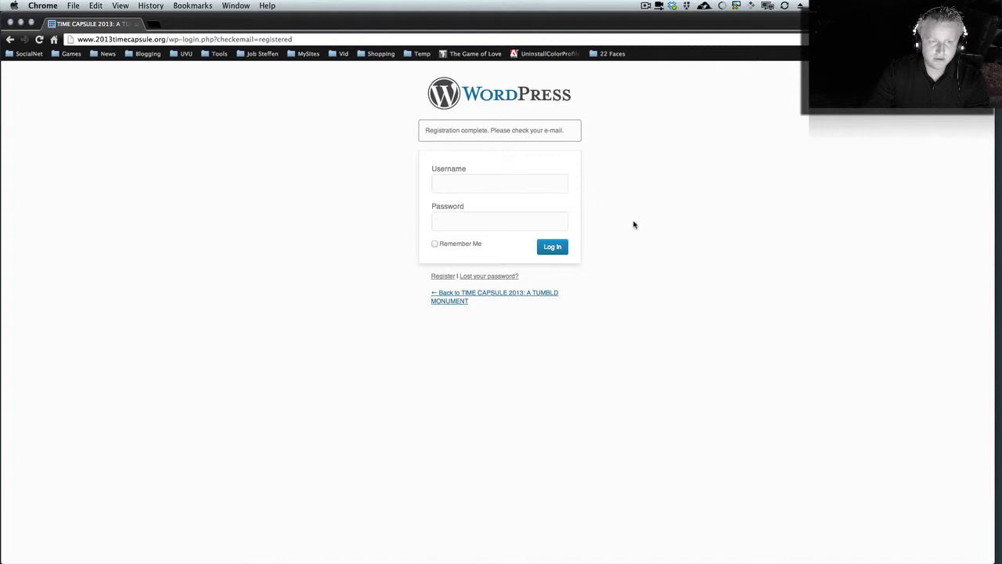
Log in with the new username and the copied password
{"action": "left_click", "coordinate": [520, 181]}
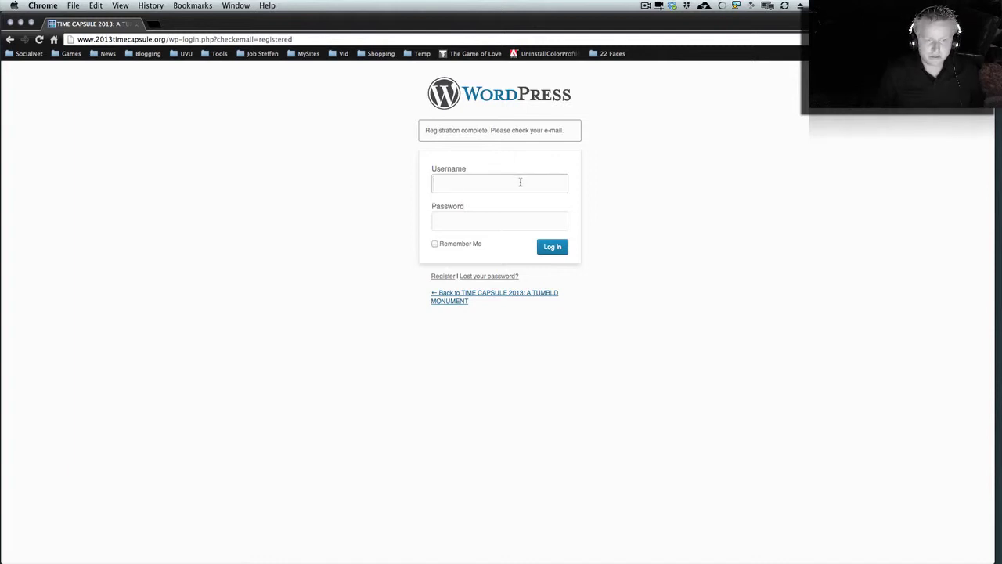
{"action": "type", "text": "test"}
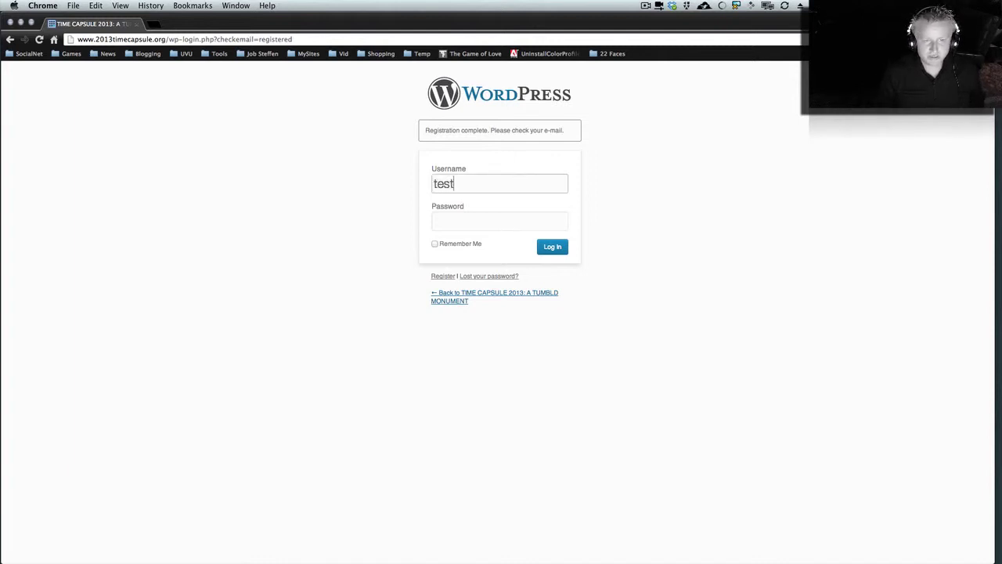
{"action": "type", "text": "est"}
{"action": "key", "text": "Tab"}
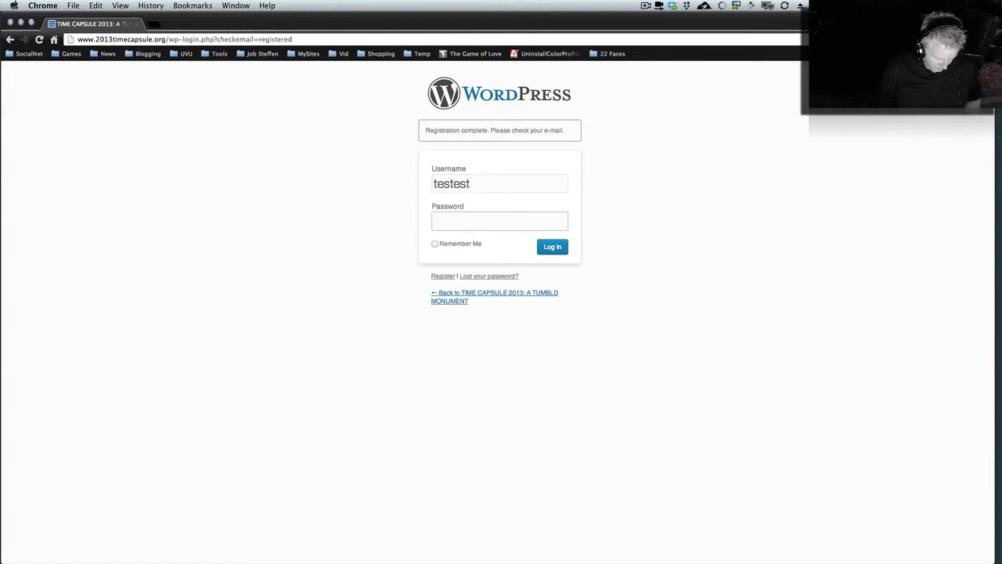
{"action": "type", "text": "************"}
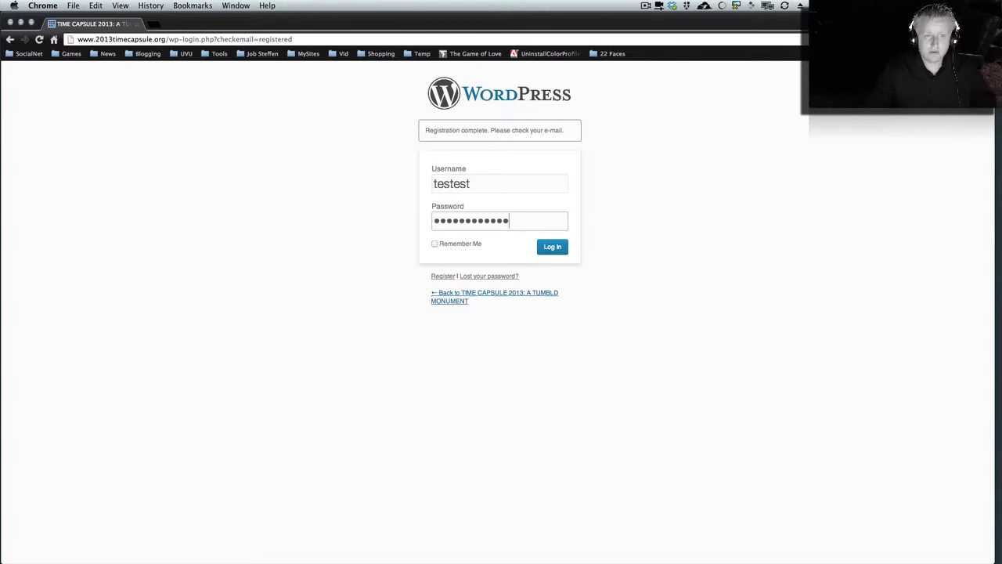
{"action": "left_click", "coordinate": [559, 248]}
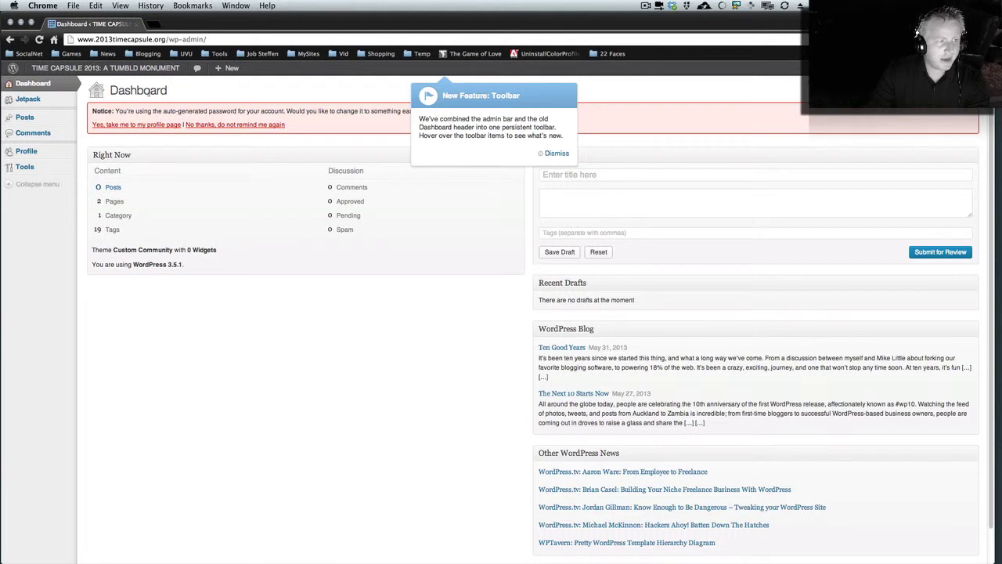
{"action": "mouse_move", "coordinate": [106, 69]}
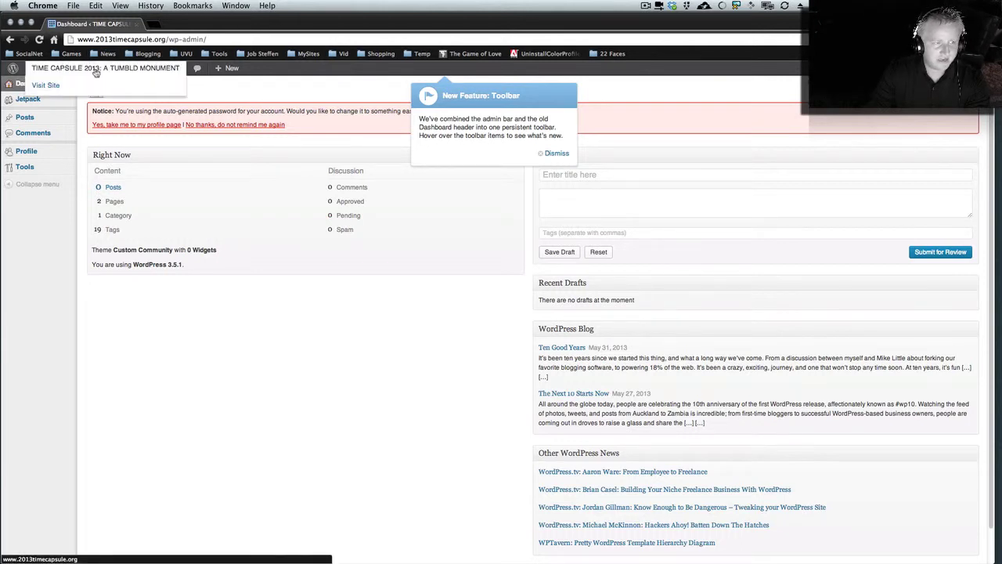
Go to the Register & Contribute page and start the file description with a person's name
{"action": "left_click", "coordinate": [95, 69]}
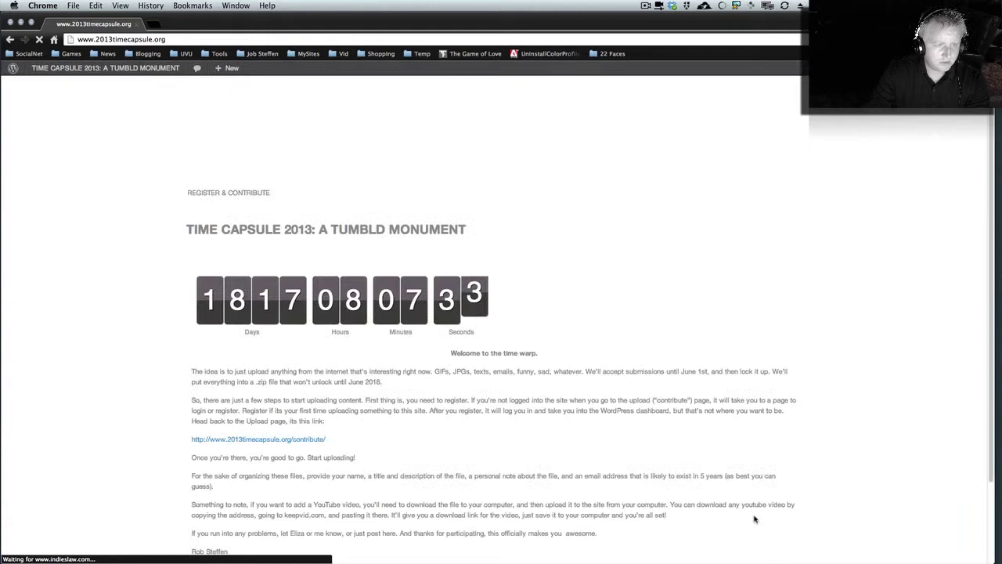
{"action": "left_click", "coordinate": [251, 194]}
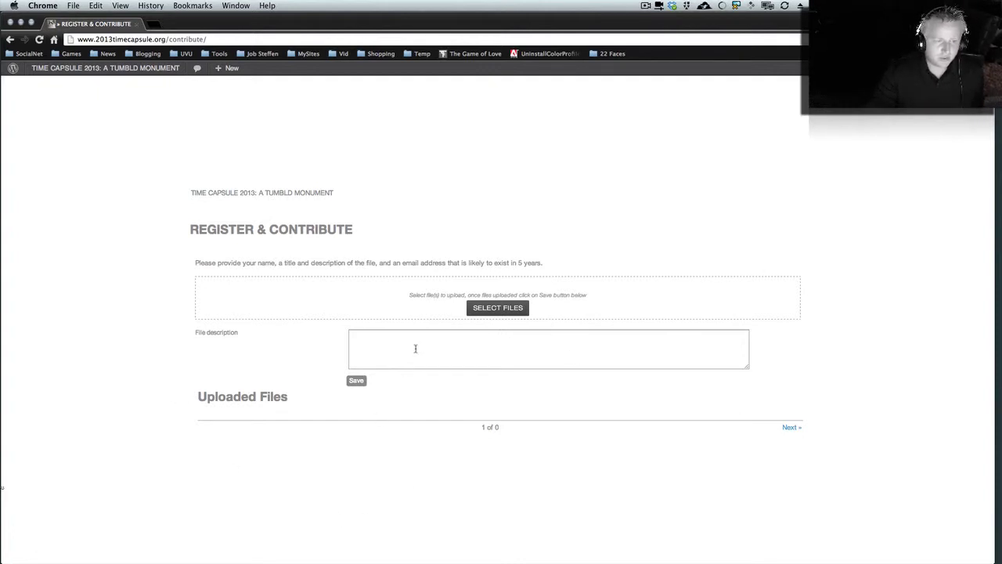
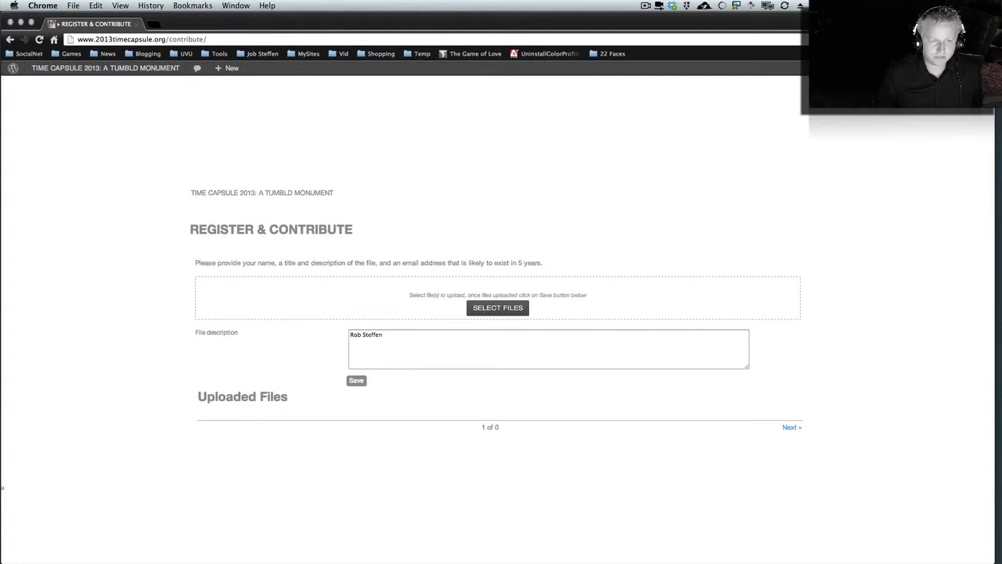
Upload 424px-Apple_Logo.png from the Desktop photos folder
{"action": "left_click", "coordinate": [502, 308]}
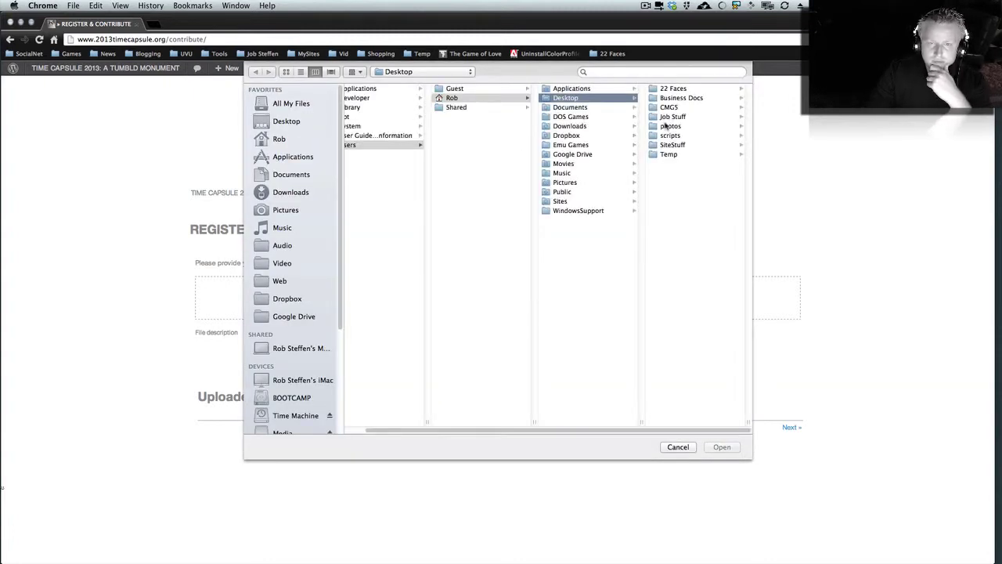
{"action": "left_click", "coordinate": [665, 126]}
{"action": "left_click", "coordinate": [670, 97]}
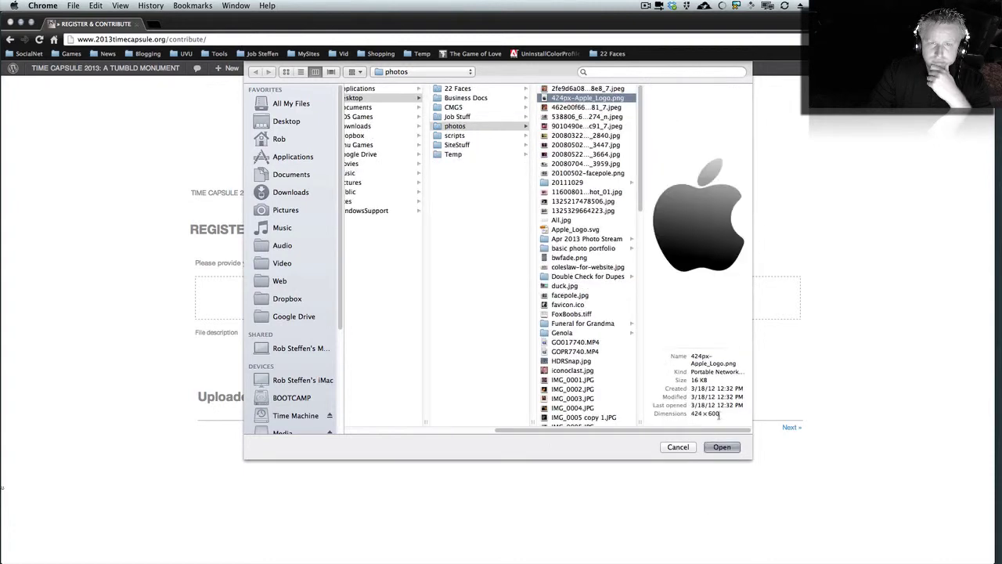
{"action": "left_click", "coordinate": [722, 446]}
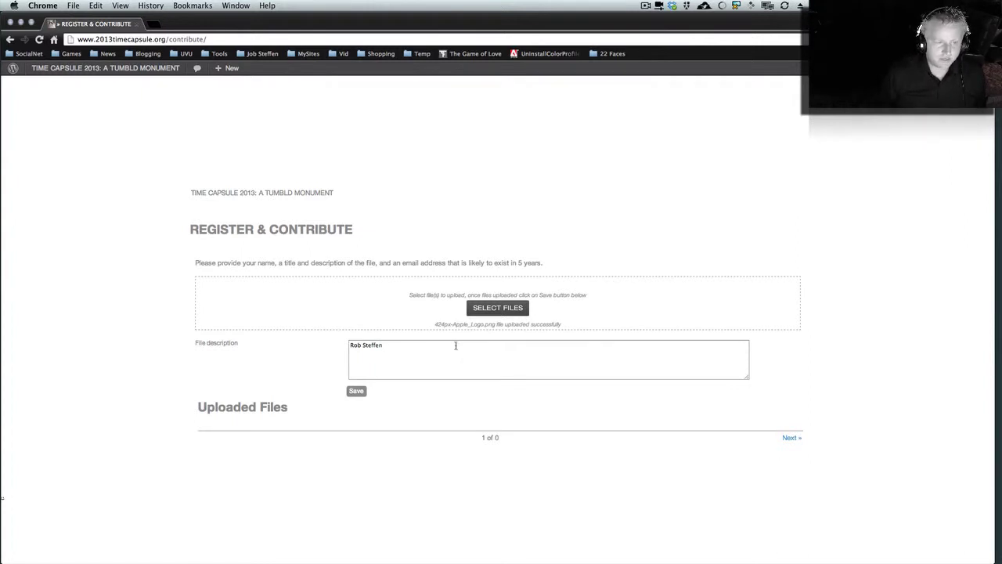
Add 'Apple Hipster Guy', a coffee-shops Apple logo caption and a contact e-mail to the description
{"action": "type", "text": "Apple Hipster Mut"}
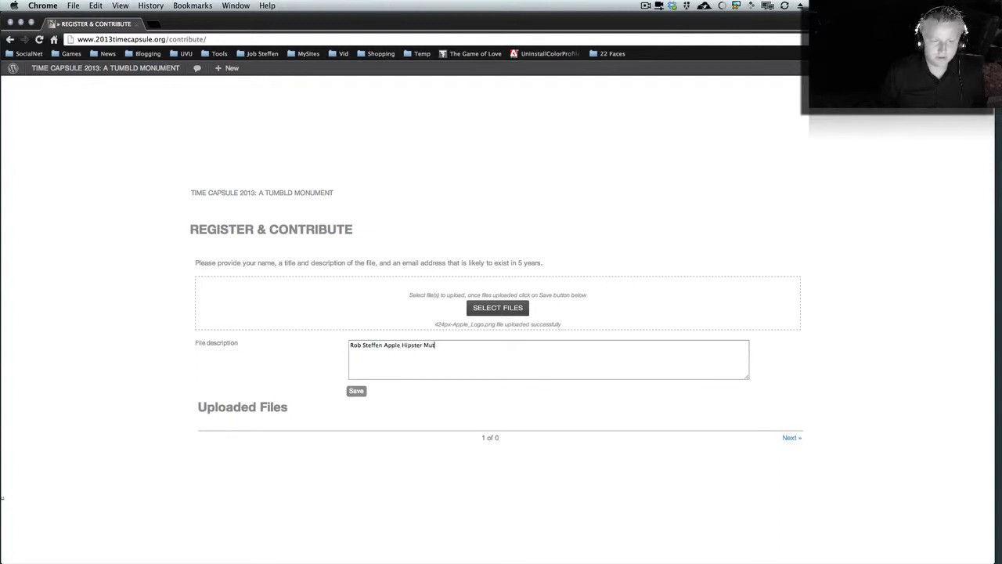
{"action": "type", "text": "ha"}
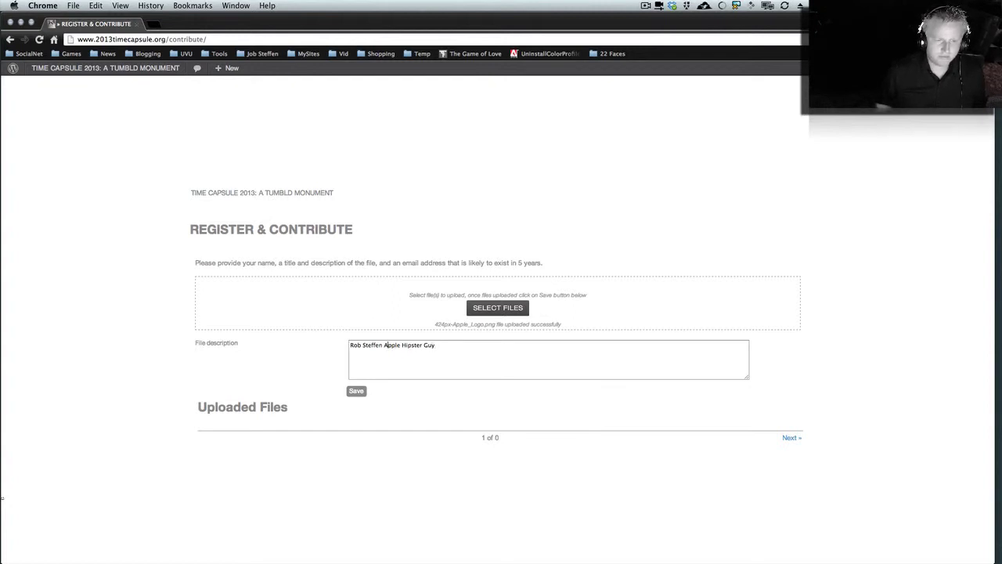
{"action": "left_click", "coordinate": [383, 345]}
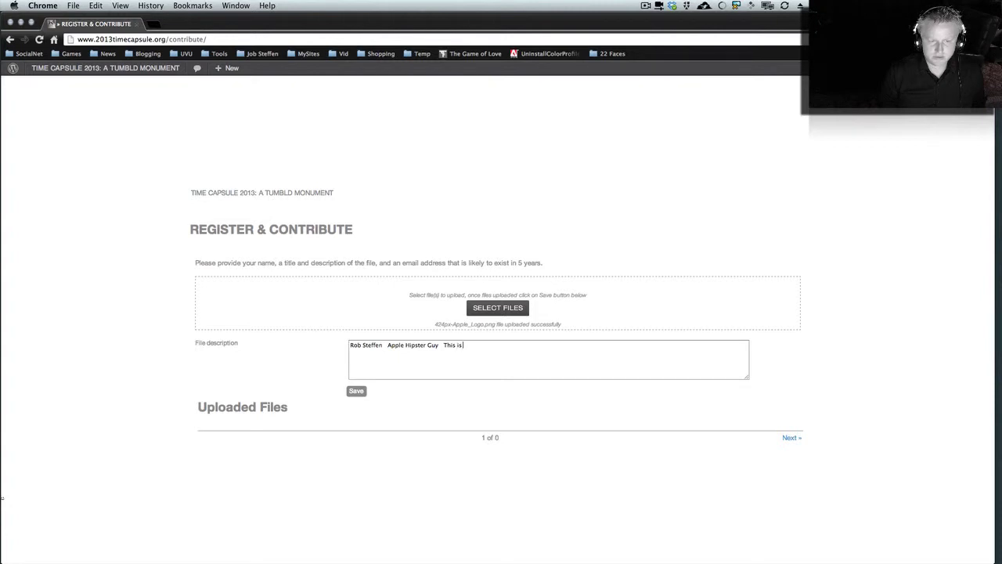
{"action": "type", "text": "the ap"}
{"action": "type", "text": "ogo"}
{"action": "type", "text": "o "}
{"action": "type", "text": "tha"}
{"action": "type", "text": "ou see"}
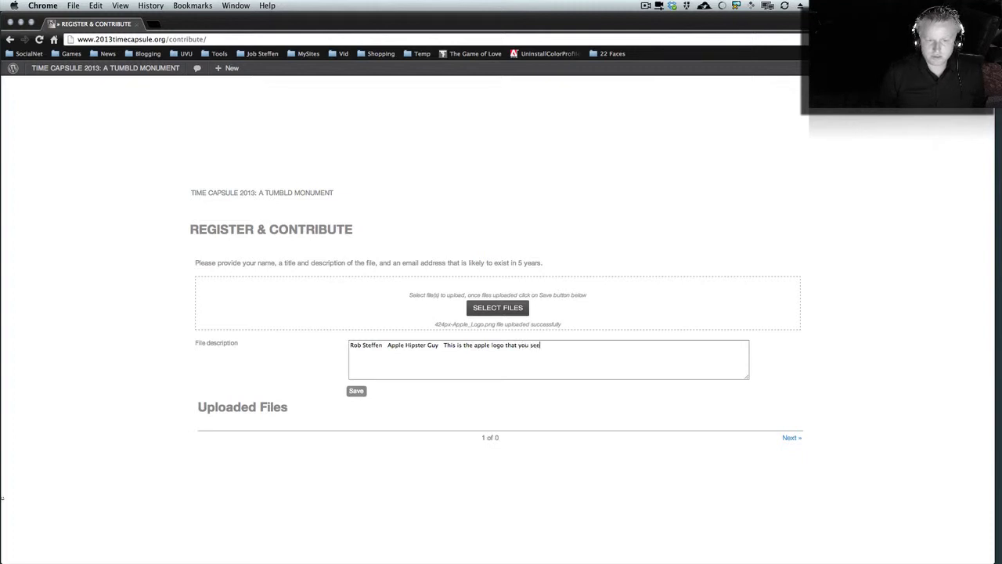
{"action": "type", "text": " the"}
{"action": "type", "text": " coffee"}
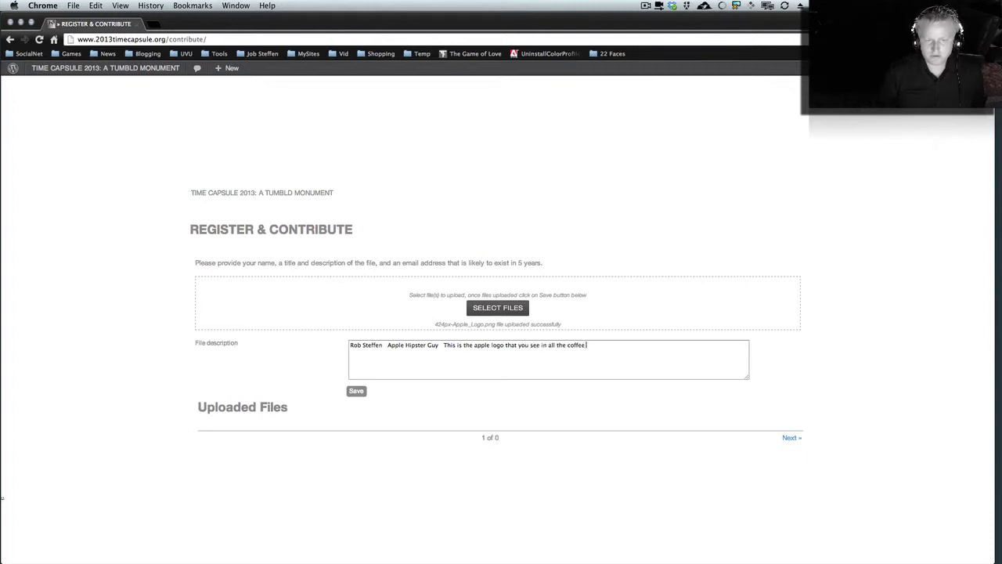
{"action": "type", "text": " shops."}
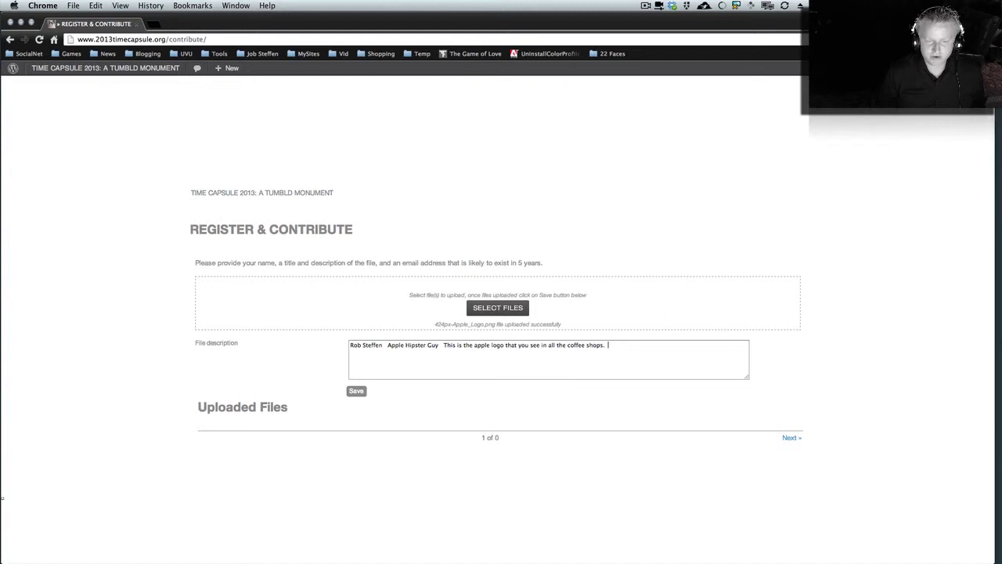
{"action": "type", "text": "TE"}
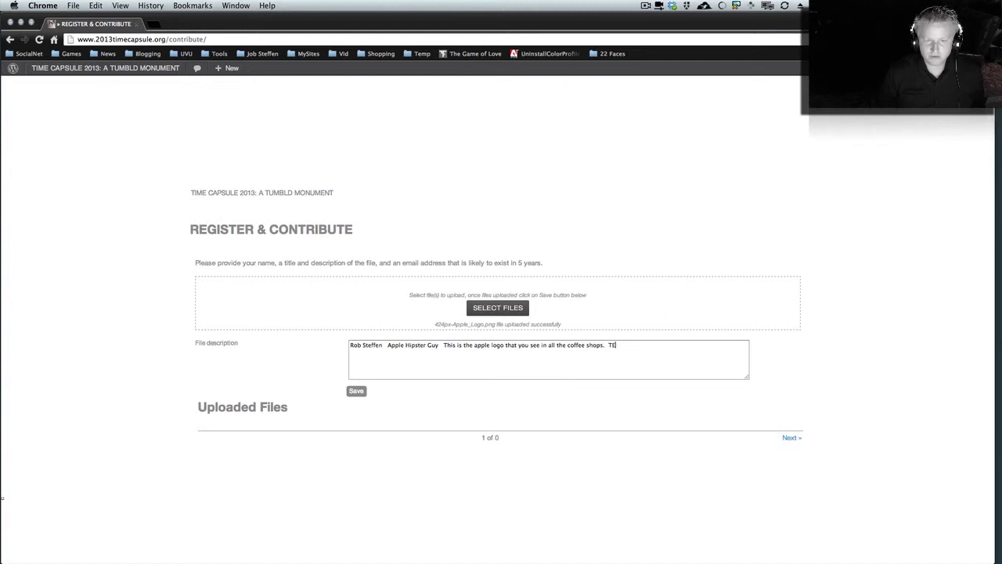
{"action": "type", "text": "st"}
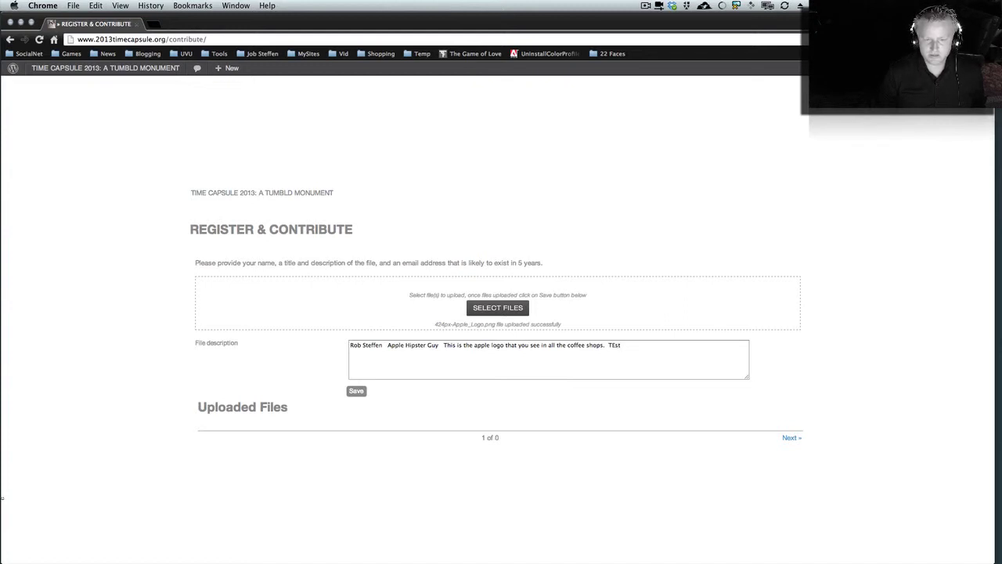
{"action": "key", "text": "BackSpace"}
{"action": "key", "text": "BackSpace"}
{"action": "key", "text": "BackSpace"}
{"action": "key", "text": "BackSpace"}
{"action": "type", "text": "test"}
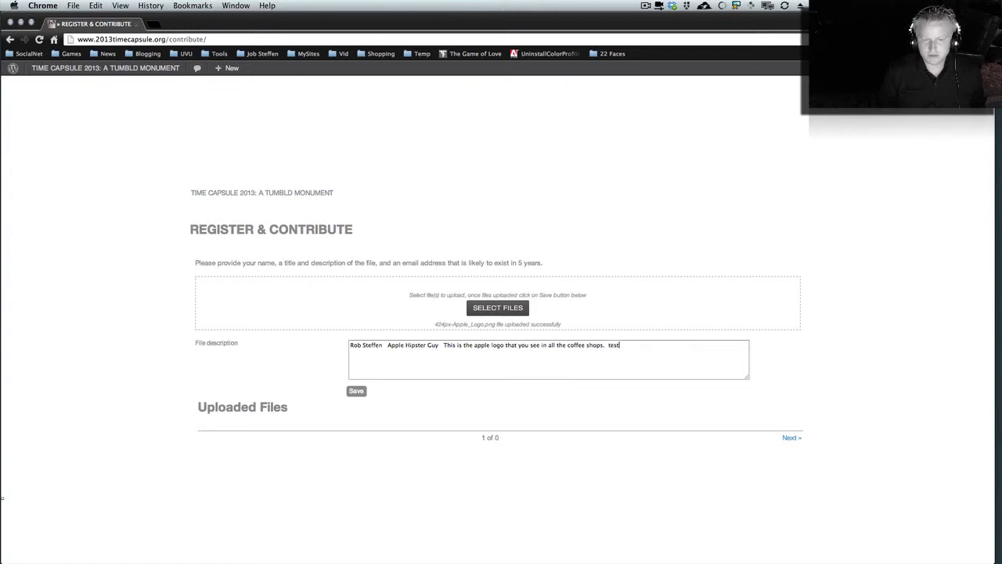
{"action": "type", "text": "@nothing.co"}
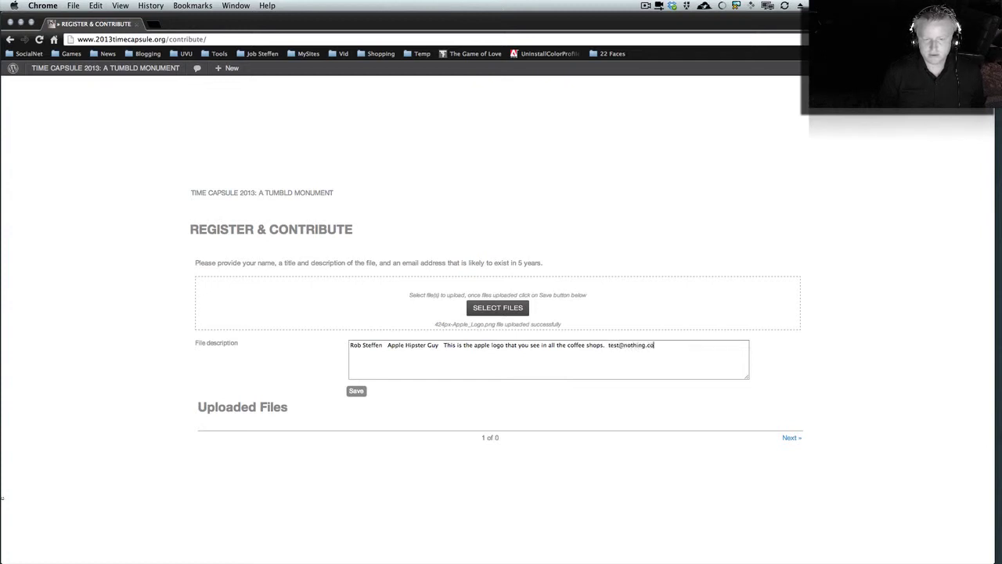
{"action": "type", "text": "m"}
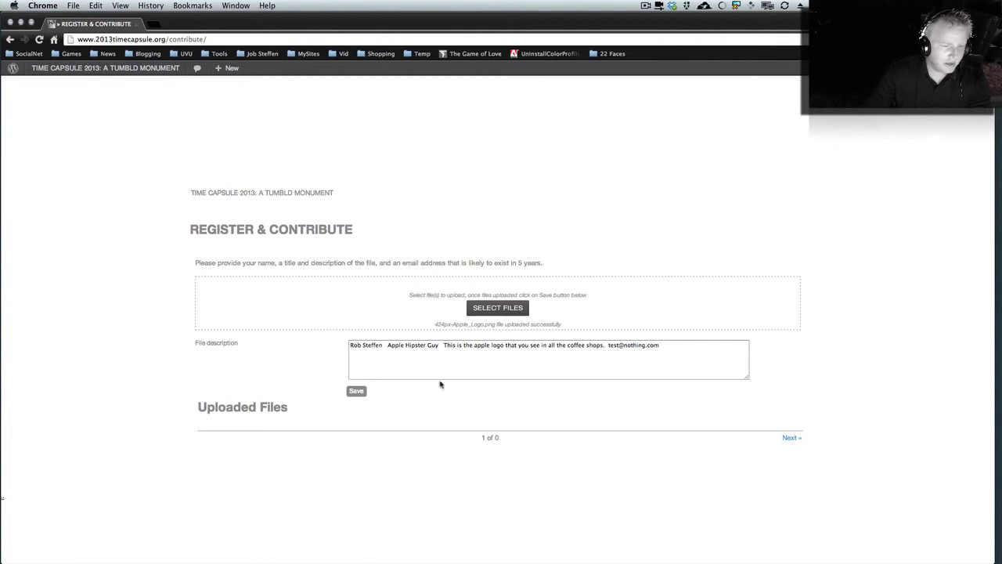
Save the Apple logo upload with its description
{"action": "left_click", "coordinate": [354, 392]}
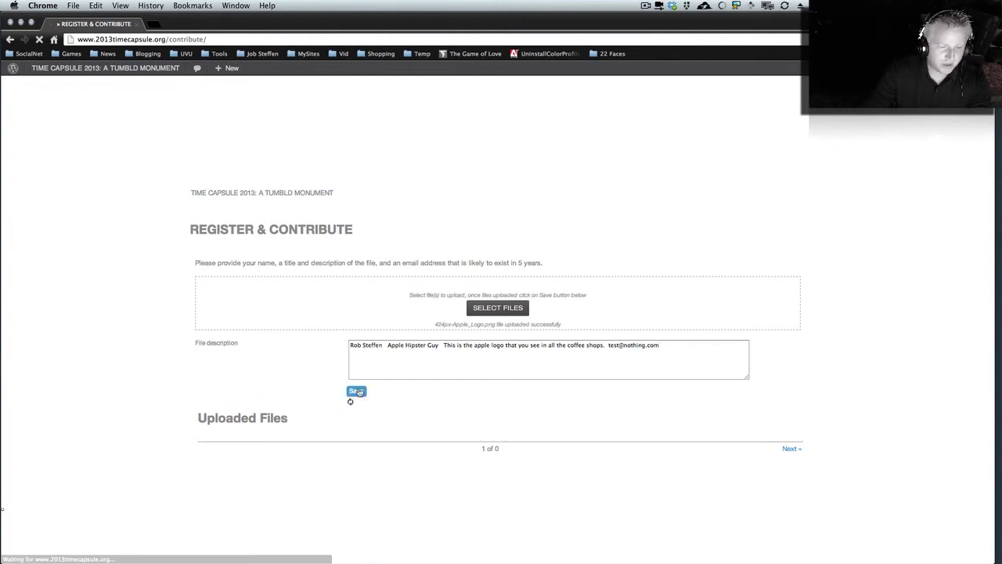